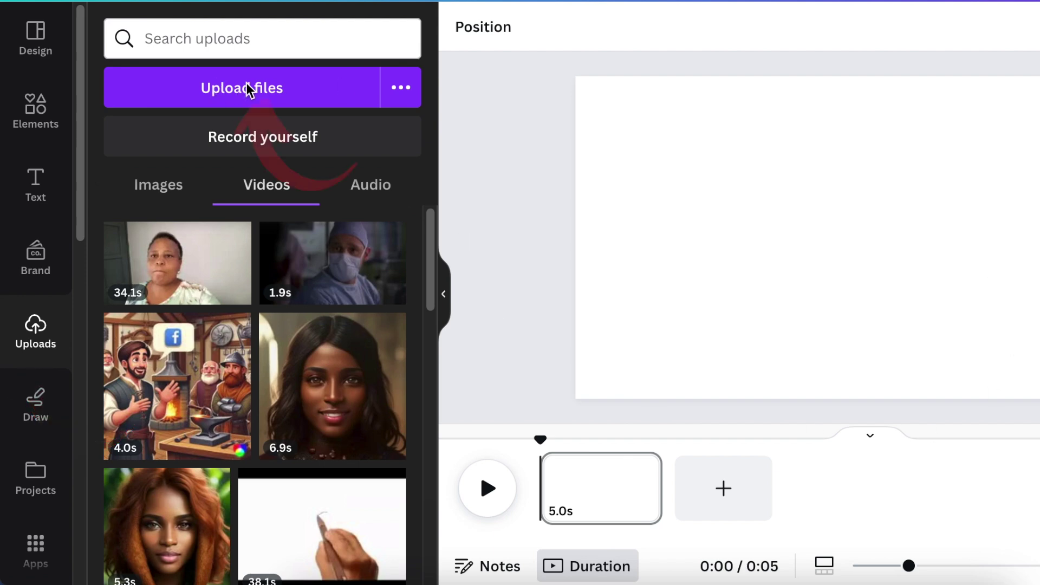
Add the uploaded 34.1-second talking-head clip to the blank page
click(249, 89)
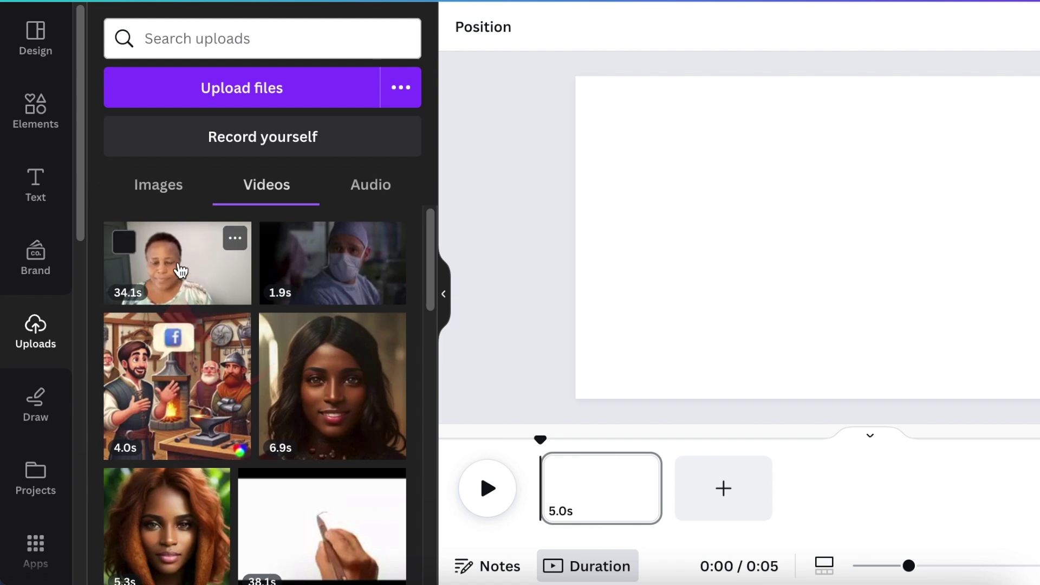
click(179, 281)
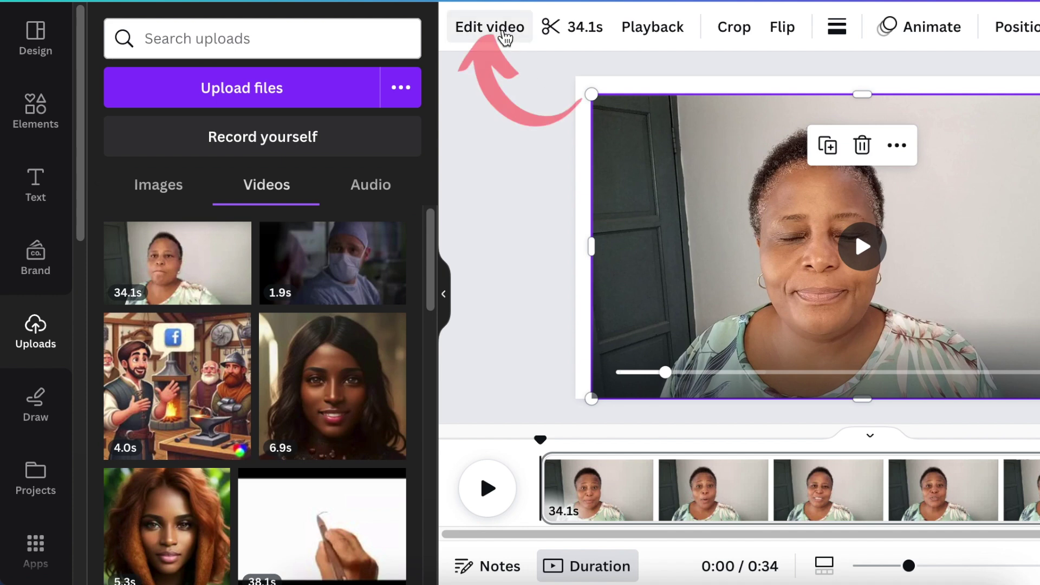
Apply Background Remover to the talking-head video and nudge the cut-out on the page
click(490, 27)
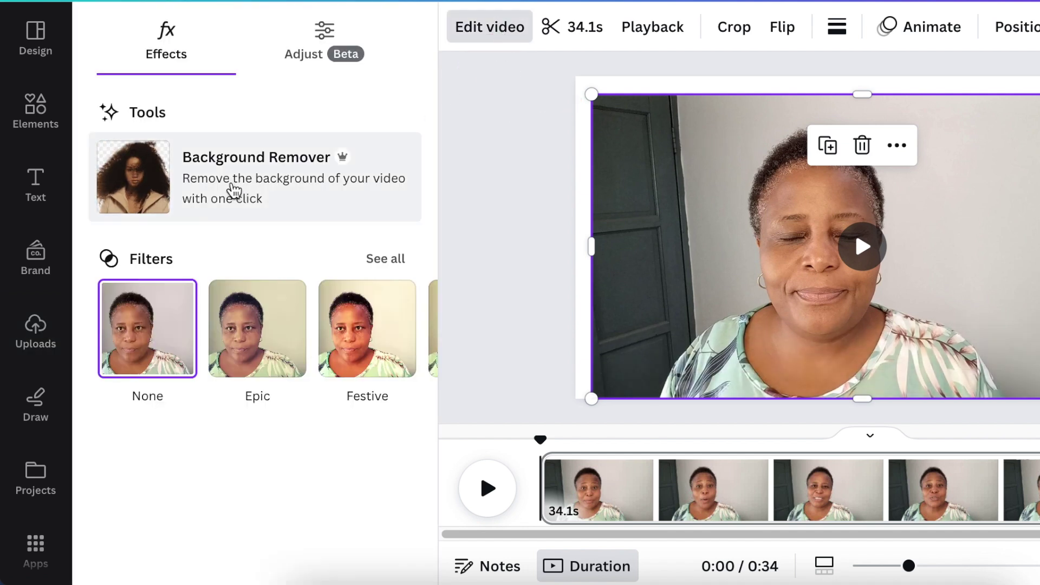
click(271, 185)
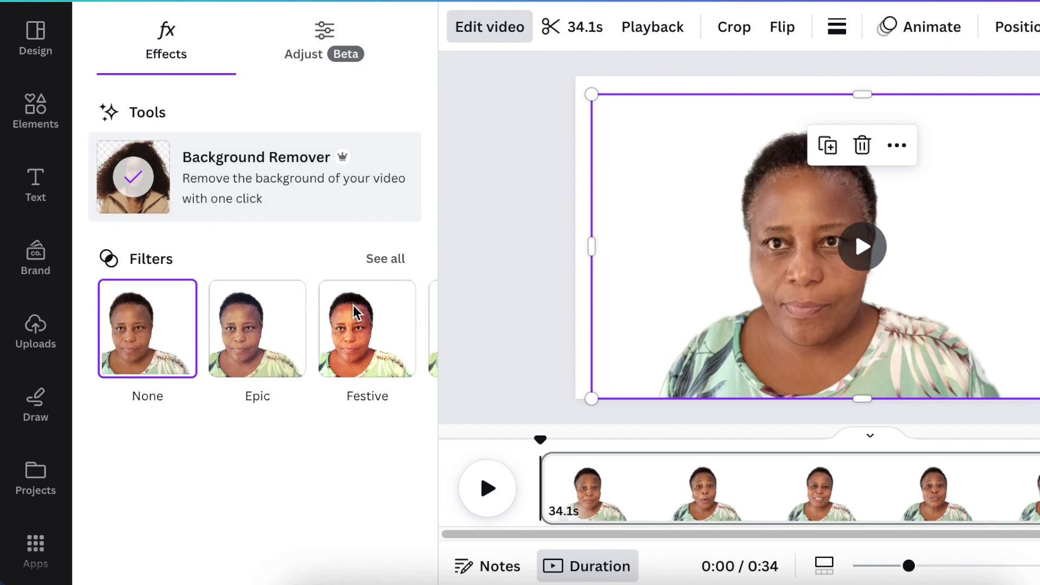
mouse_move(667, 269)
mouse_down()
mouse_move(691, 247)
mouse_move(702, 255)
mouse_up()
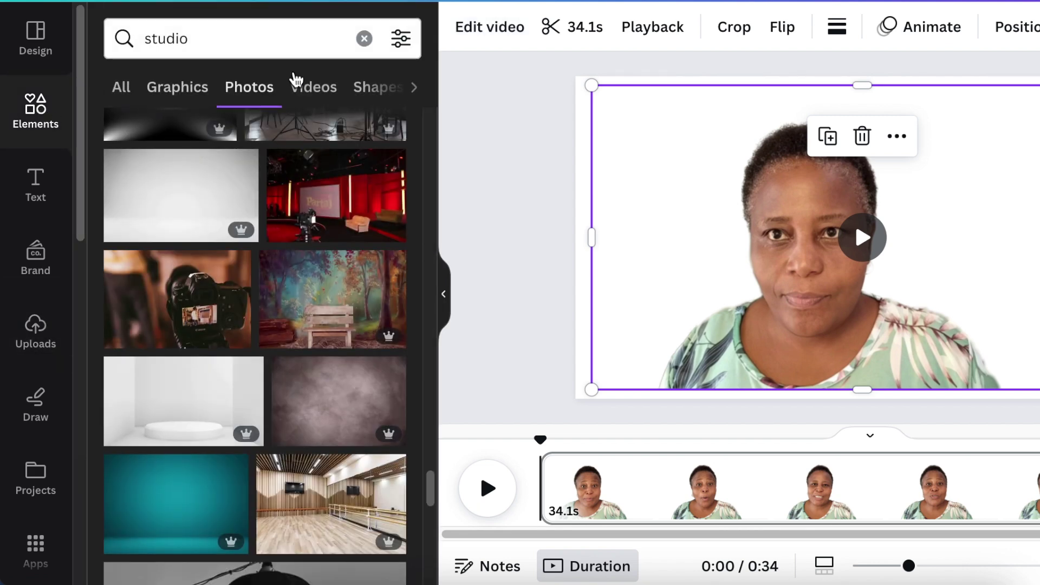
Add the teal neon studio photo from the 'studio' Photos results to the design
click(231, 41)
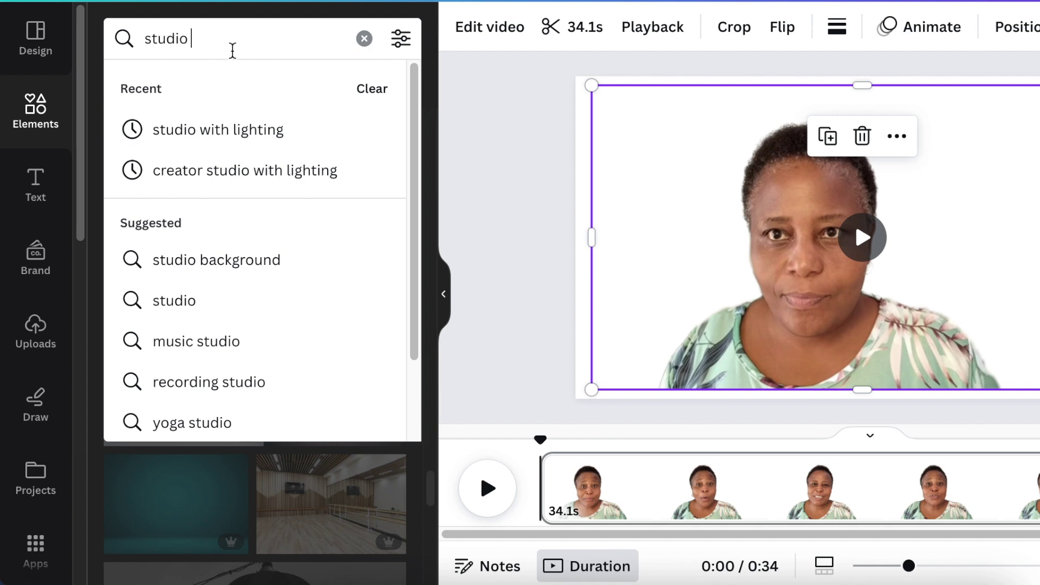
click(464, 180)
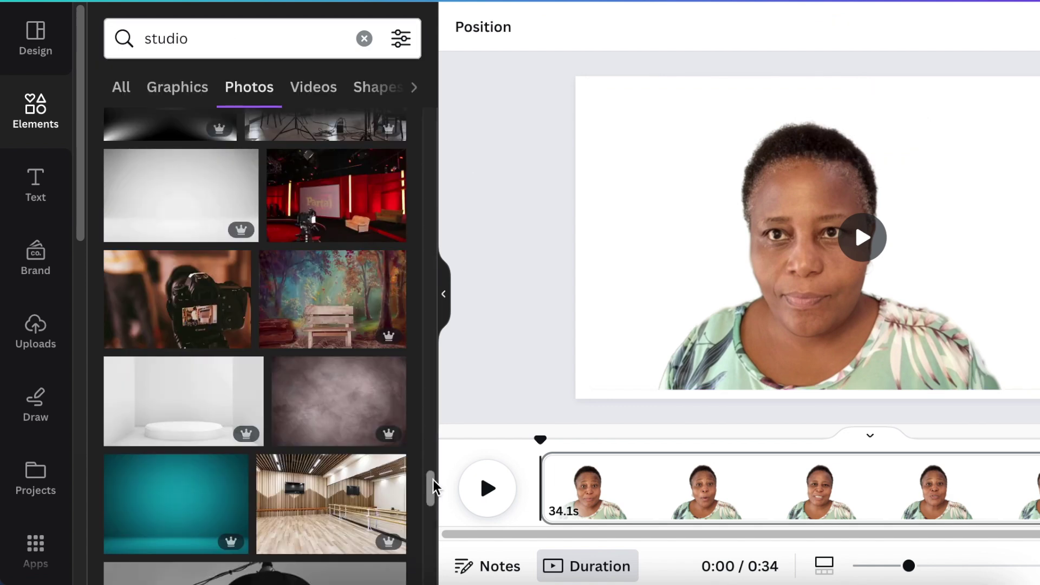
drag(435, 486, 431, 171)
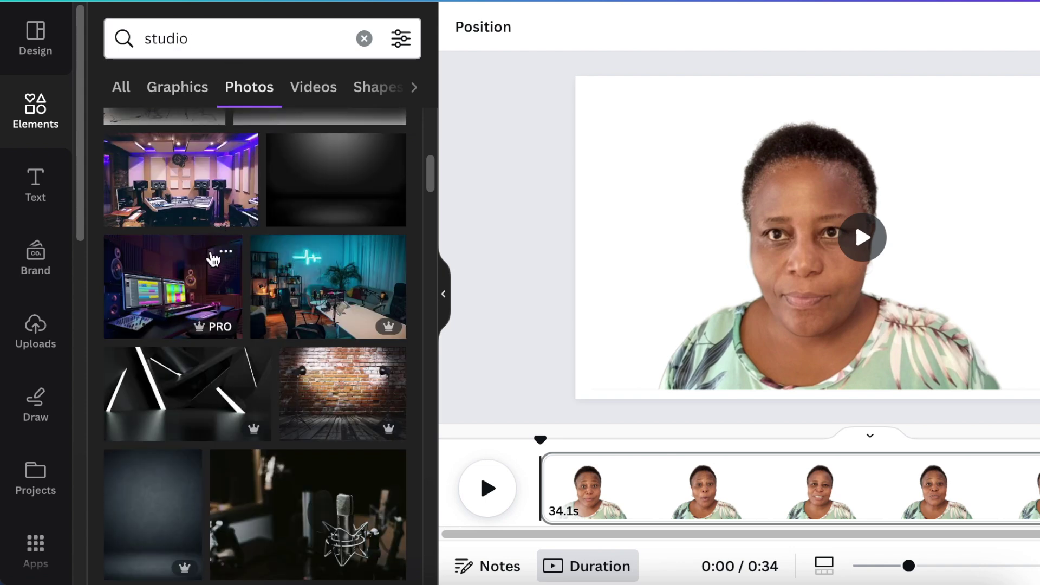
mouse_move(328, 287)
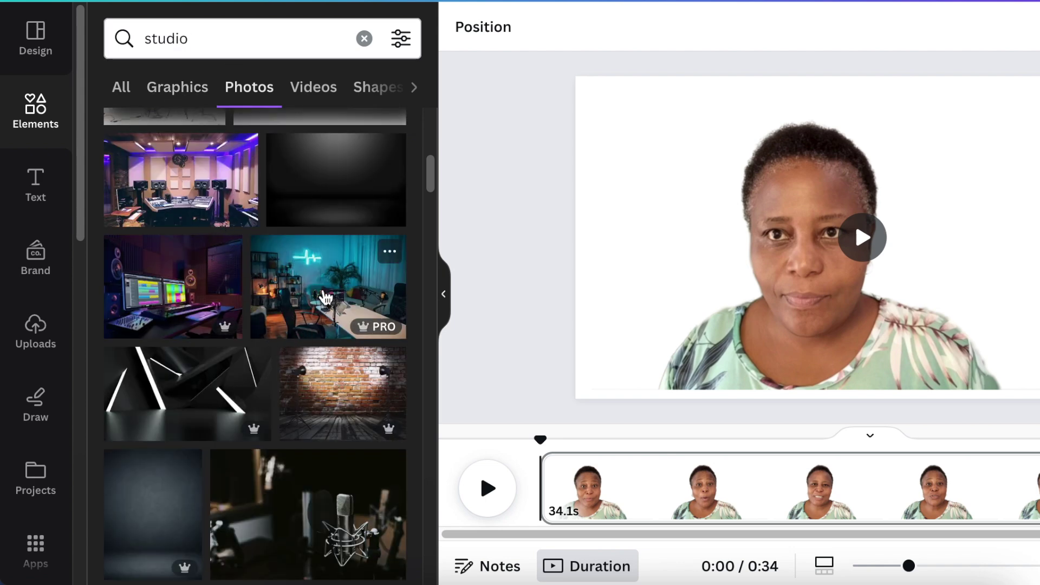
click(325, 297)
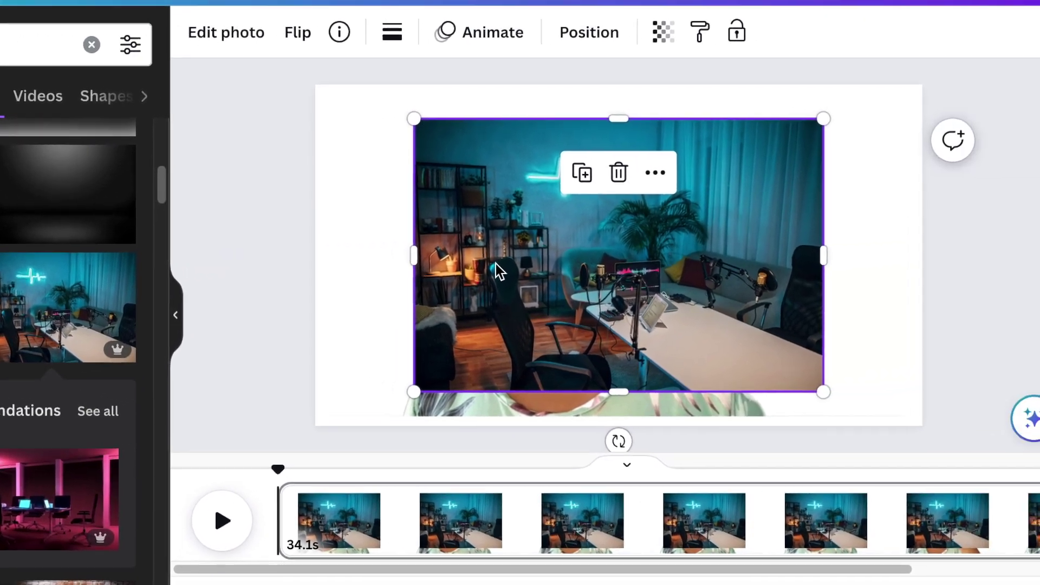
Set the studio photo as the page background and select the talking-head video
right_click(498, 270)
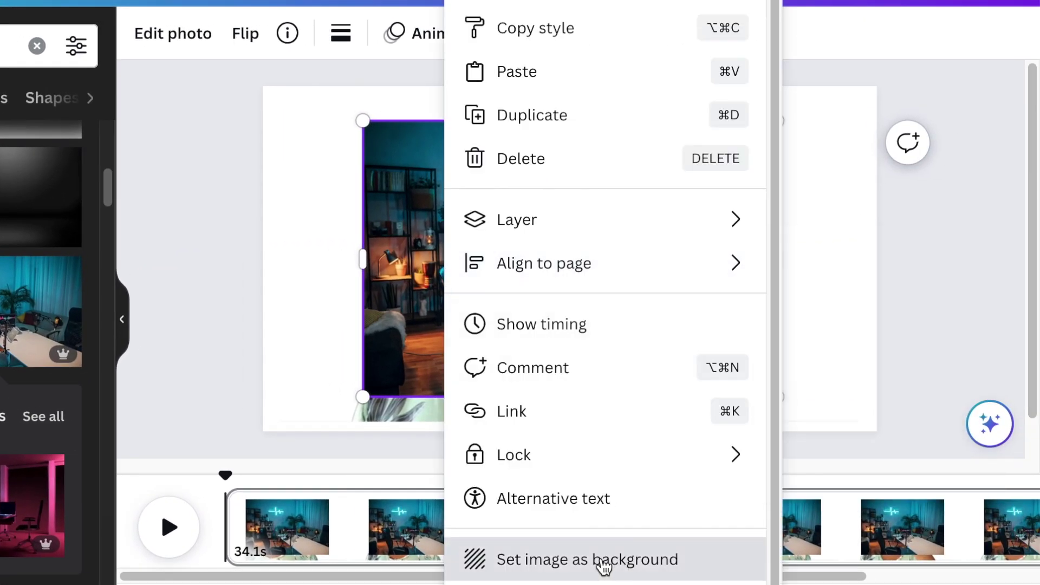
click(624, 565)
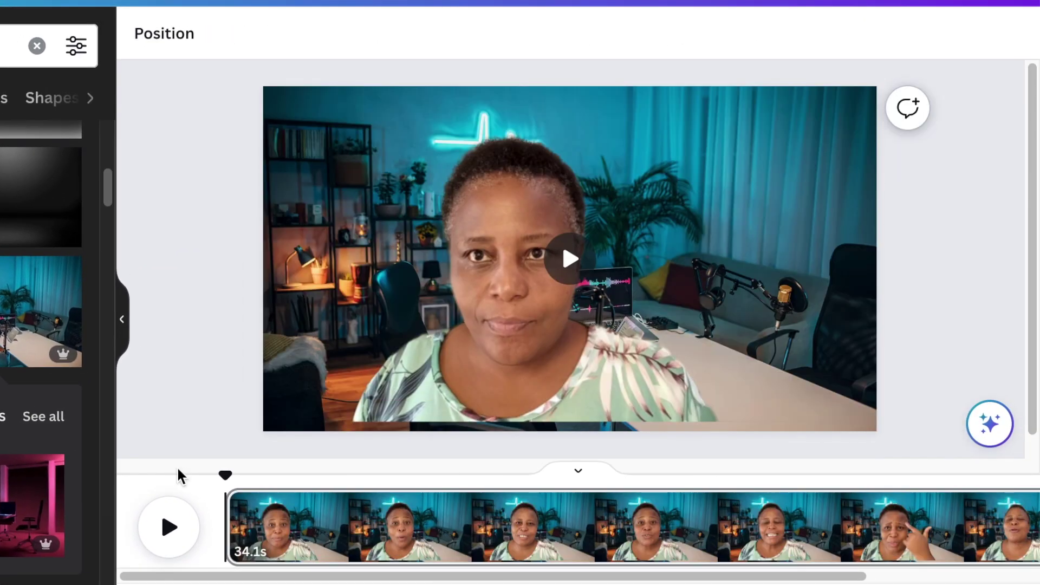
click(476, 256)
Trim the video narrower from both sides and the top, centred over the studio backdrop
drag(843, 261, 752, 279)
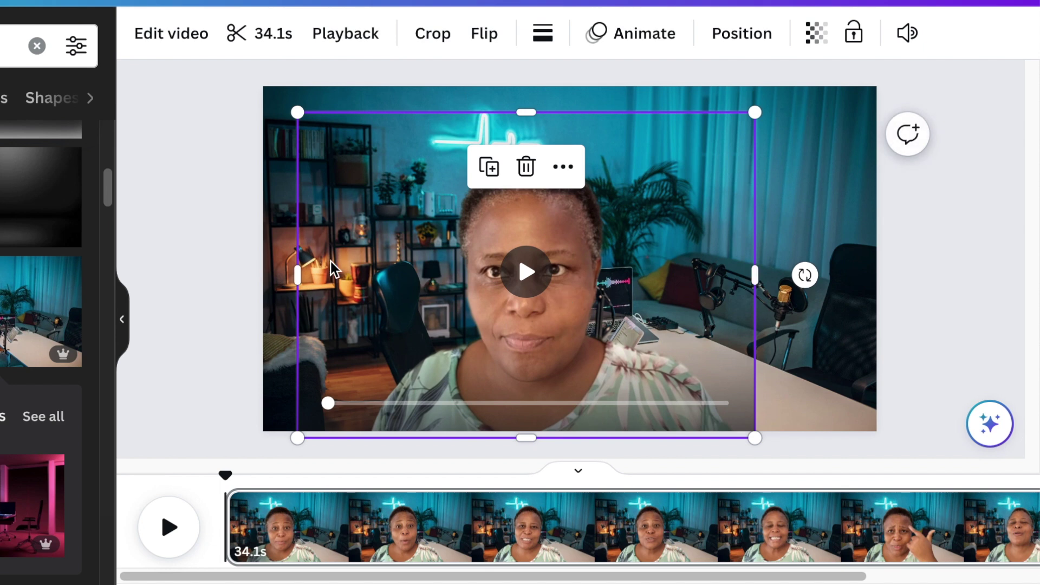
drag(299, 277, 364, 285)
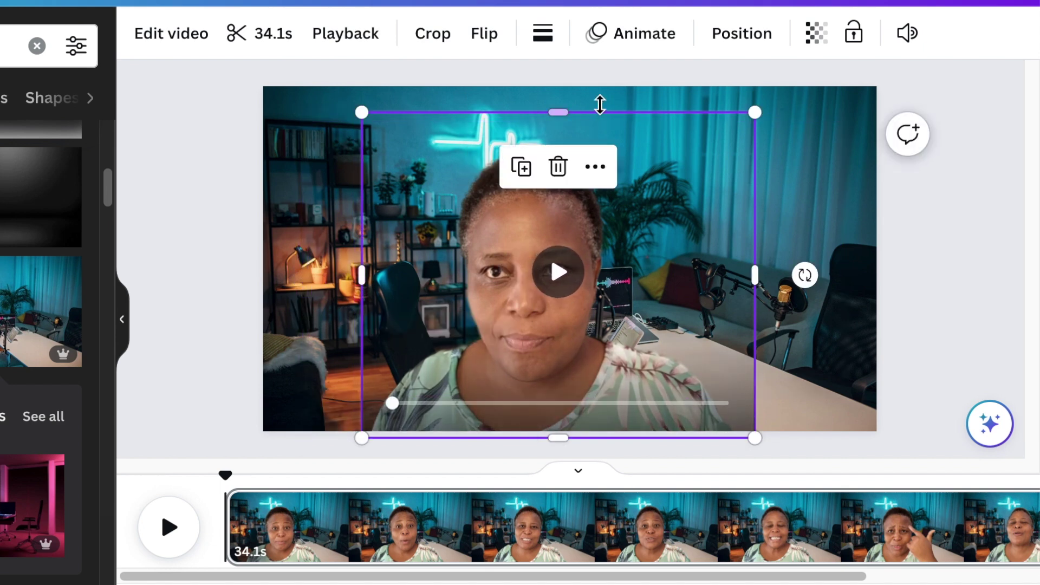
drag(560, 113, 559, 148)
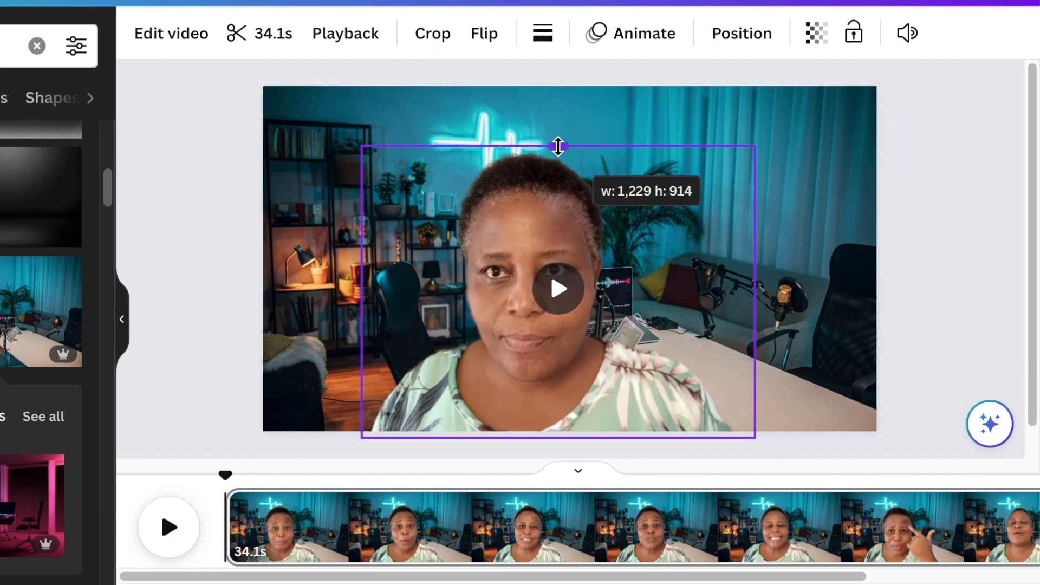
drag(556, 187, 564, 204)
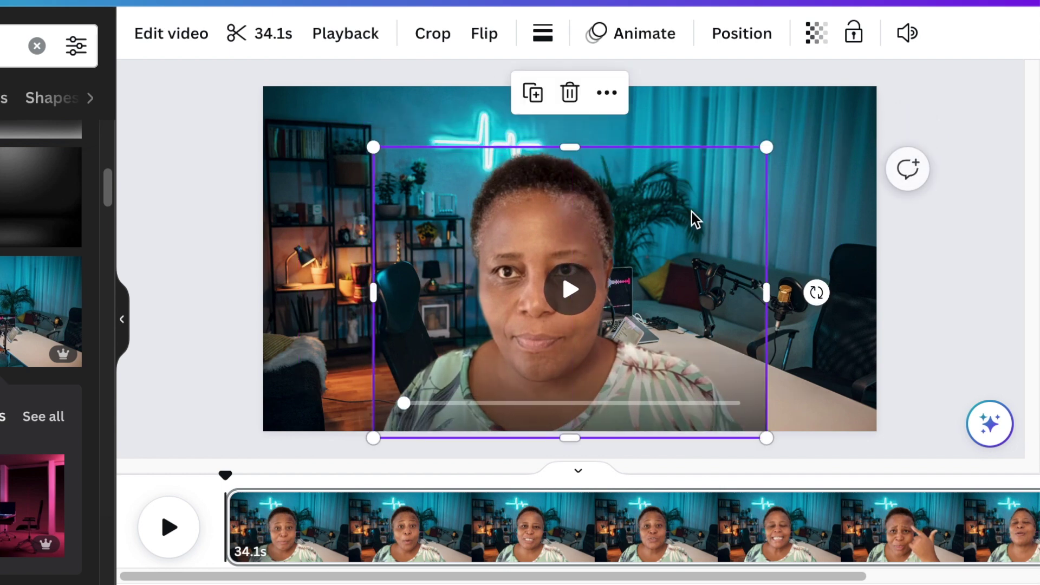
click(941, 322)
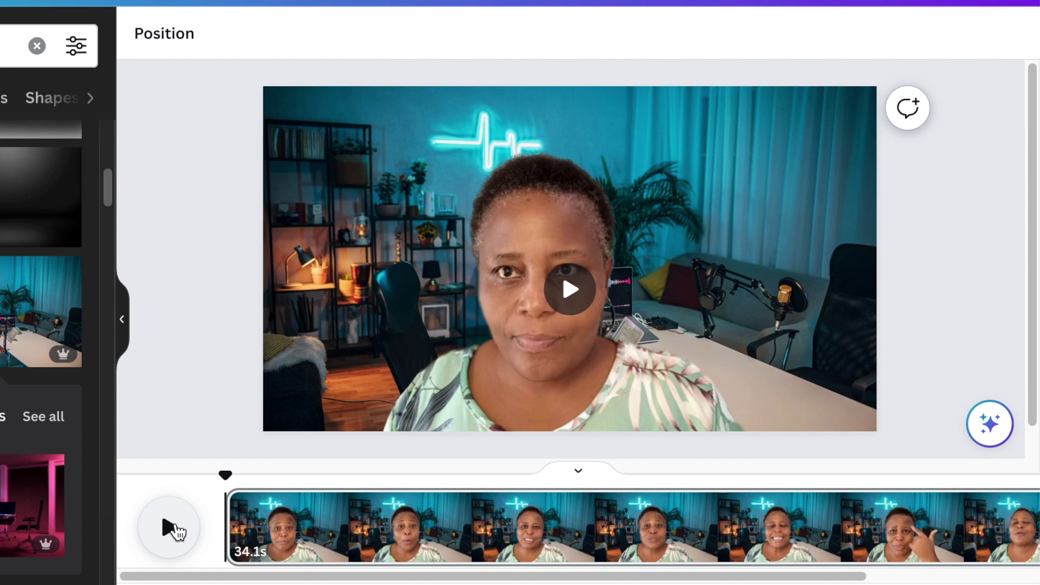
Play back the speaker-over-studio composite from the timeline, then pause it
click(173, 529)
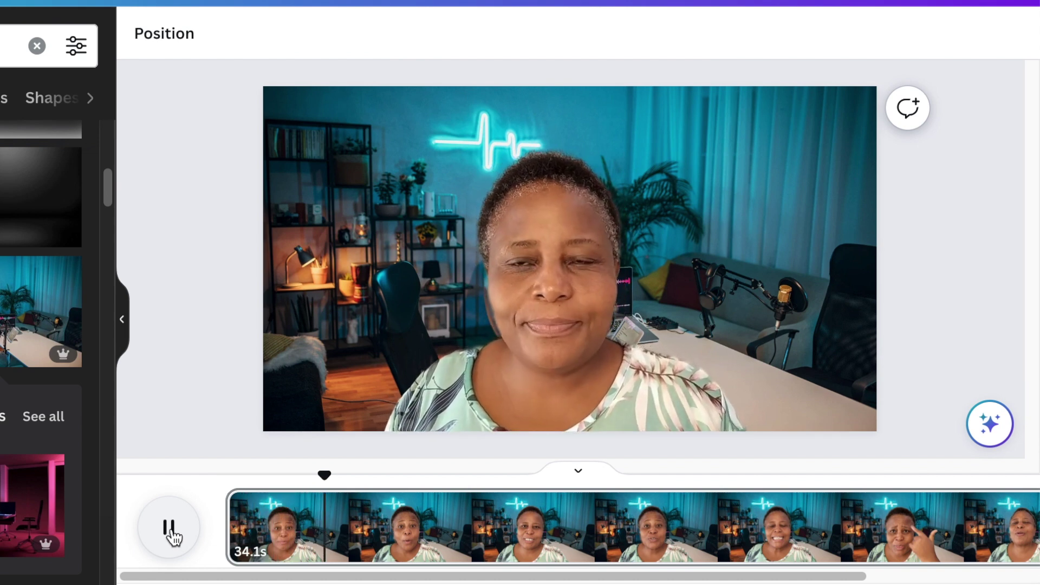
click(172, 530)
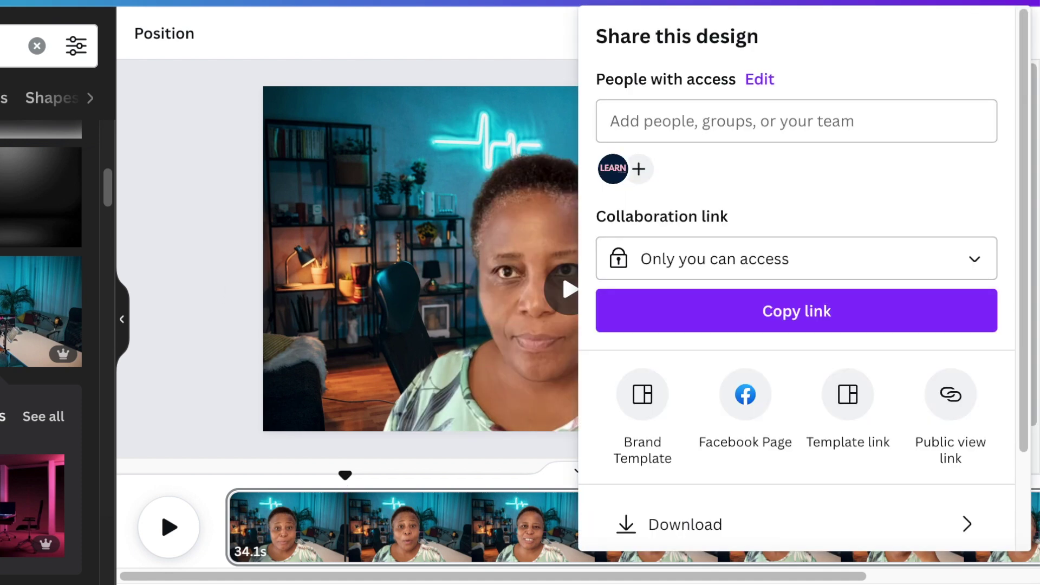
Reach the Download settings from Share, showing MP4 video at 1080p
click(240, 216)
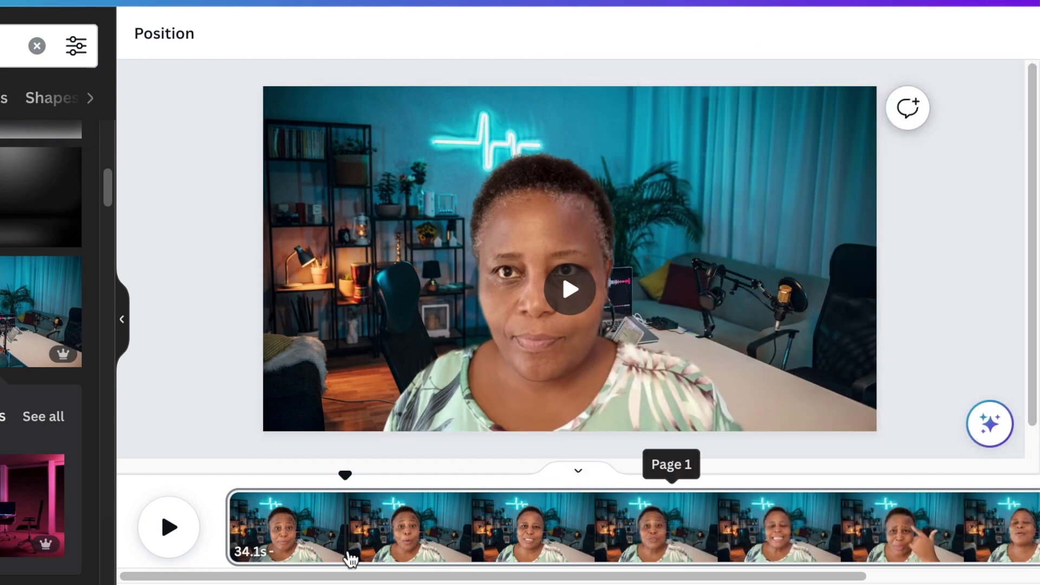
right_click(359, 532)
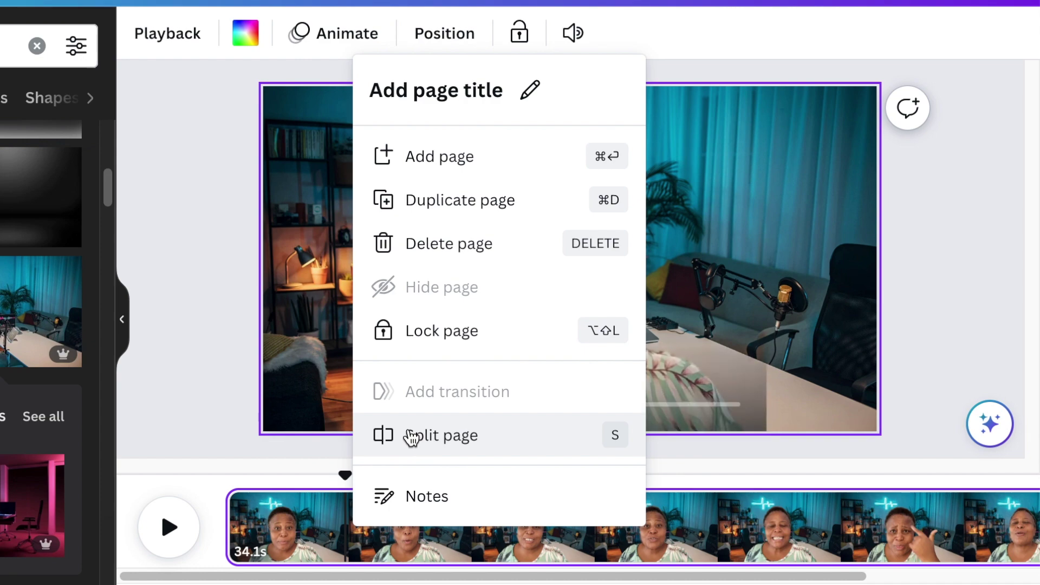
click(223, 277)
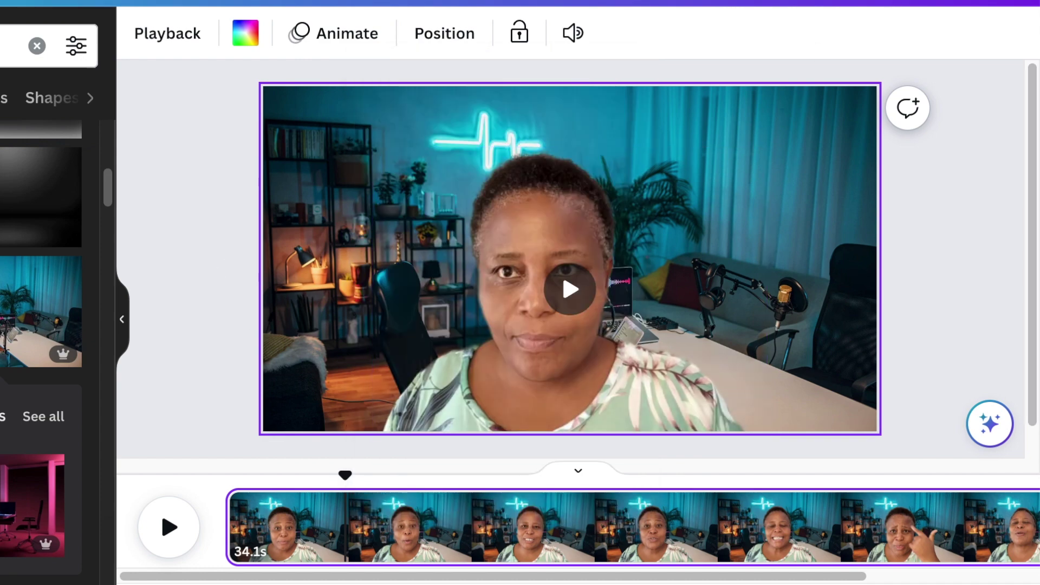
click(966, 8)
scroll(764, 204, down, 3)
mouse_move(423, 325)
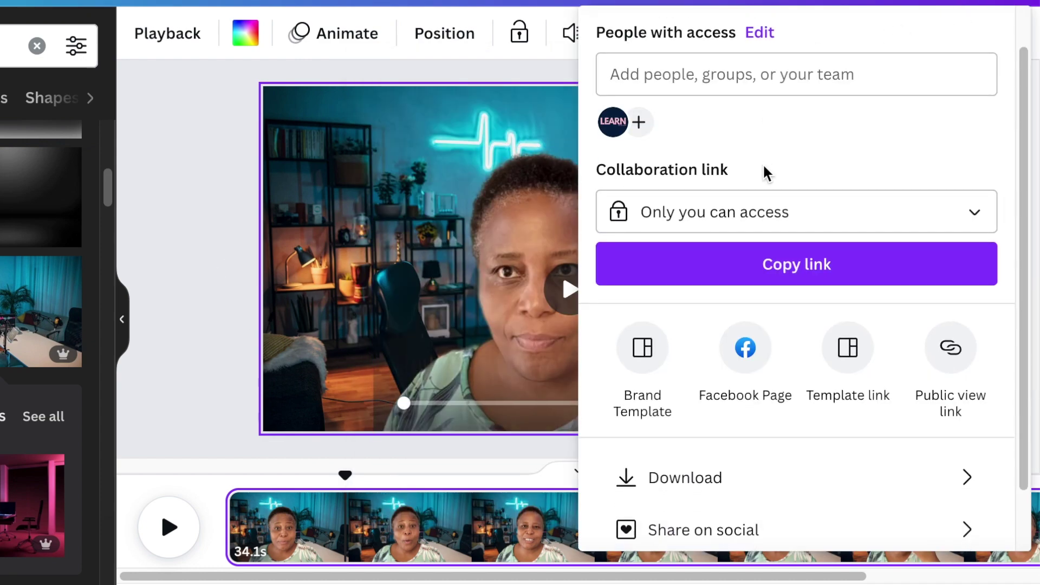
scroll(731, 325, down, 2)
click(691, 425)
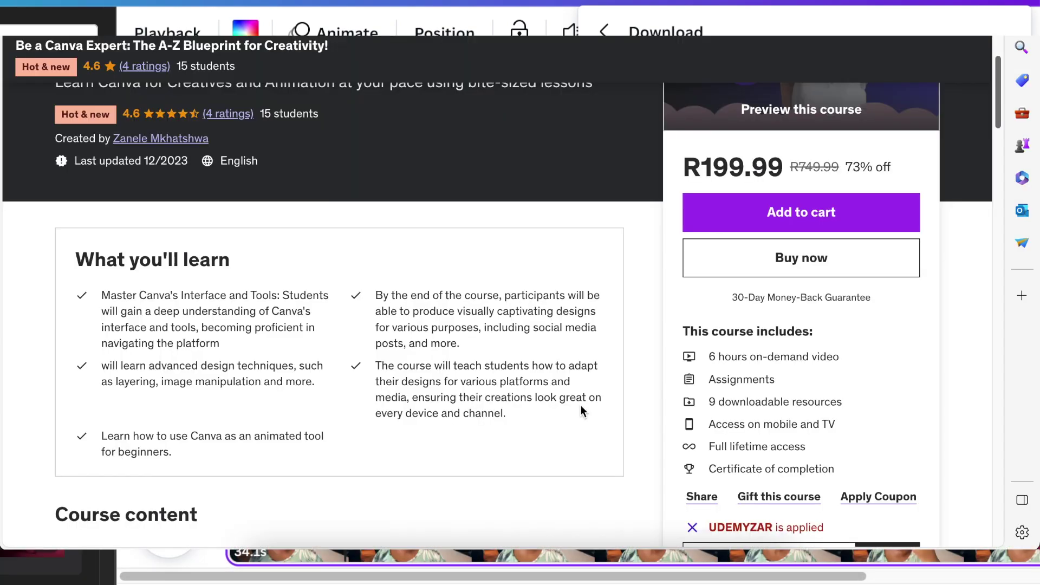
scroll(580, 404, up, 2)
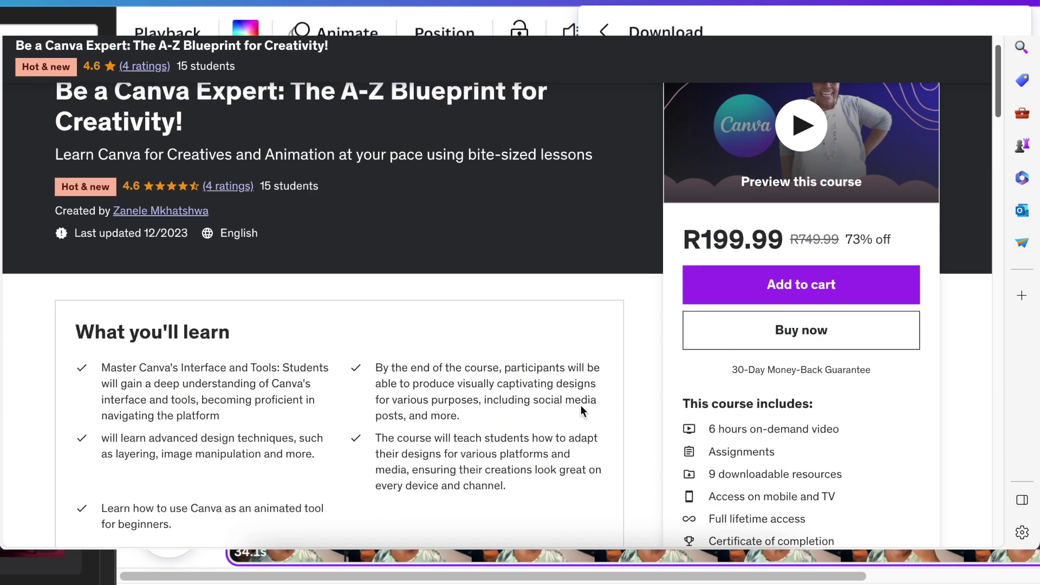
scroll(580, 404, down, 6)
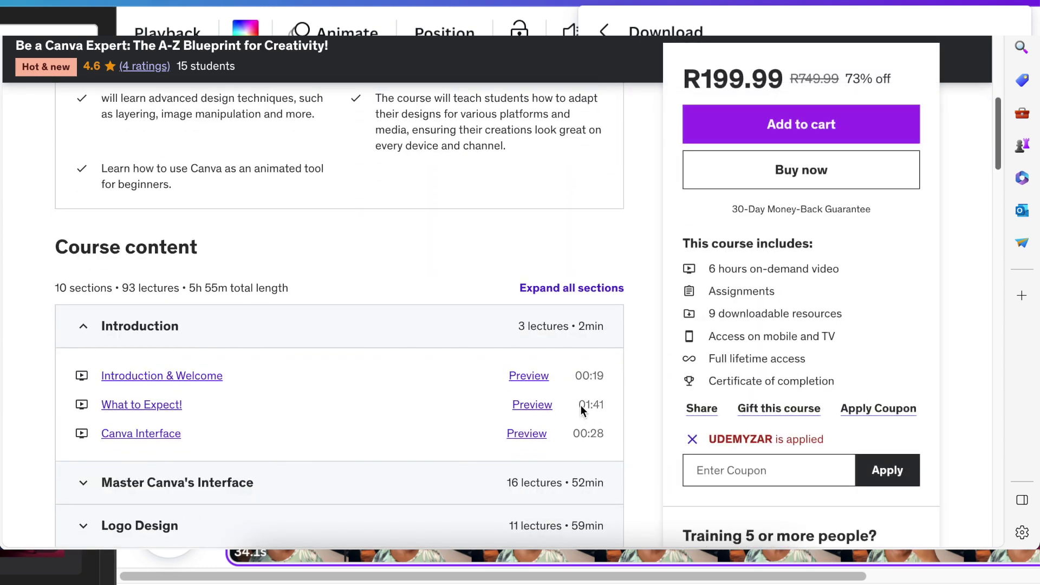
scroll(580, 404, down, 3)
scroll(582, 406, down, 3)
scroll(581, 406, down, 1)
scroll(581, 406, down, 1)
scroll(581, 406, down, 2)
scroll(581, 411, down, 1)
scroll(581, 410, down, 1)
scroll(585, 394, down, 1)
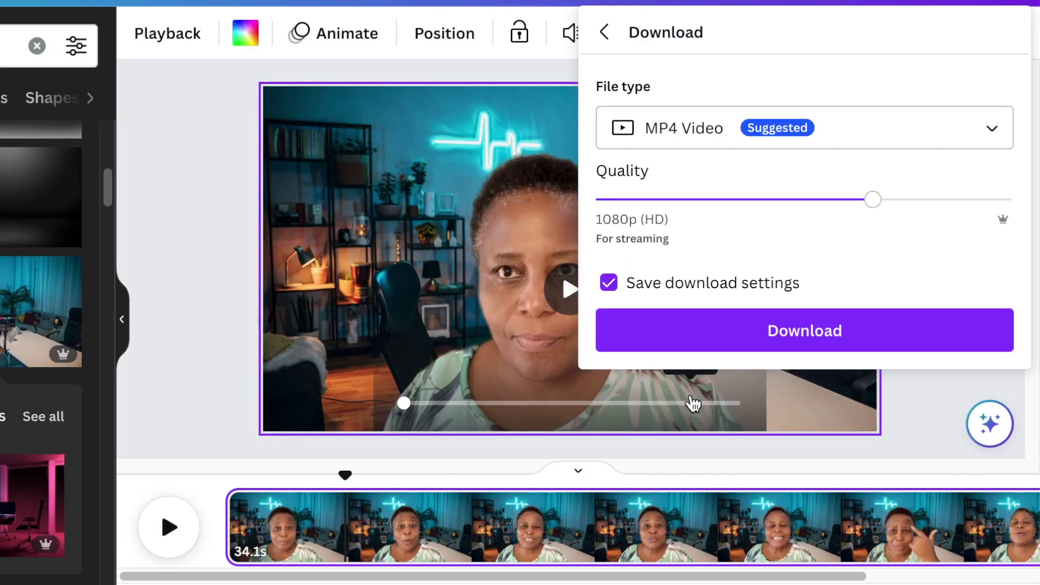